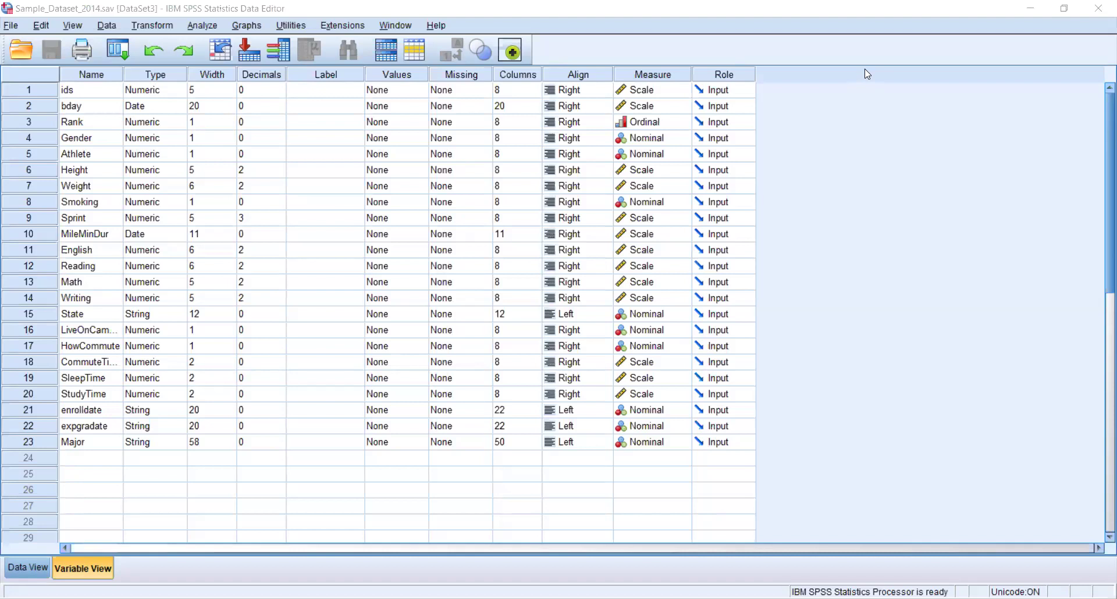
left_click(203, 27)
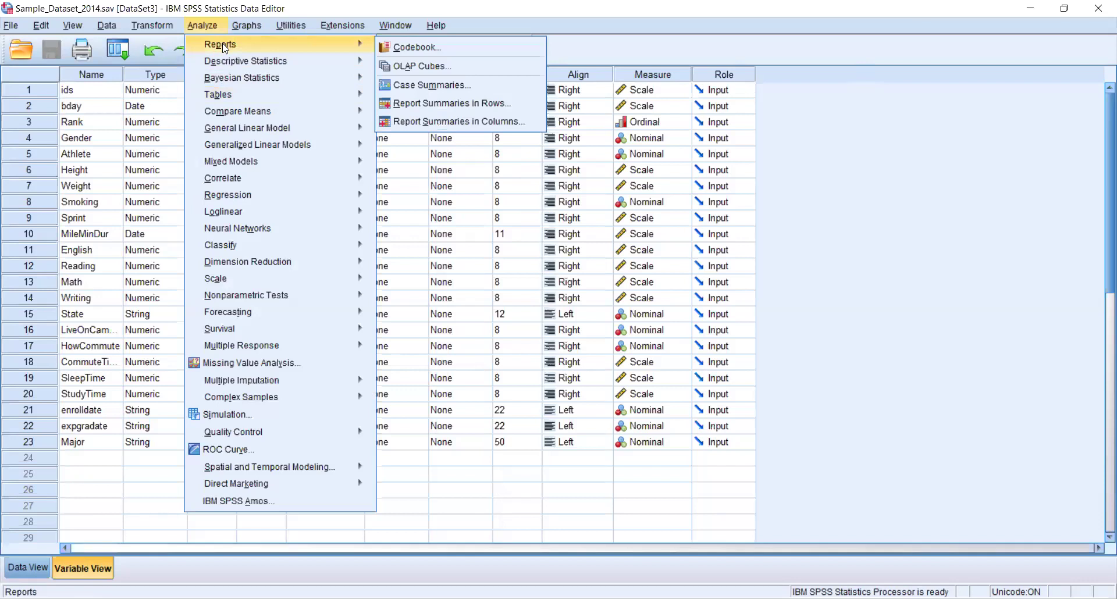
mouse_move(224, 58)
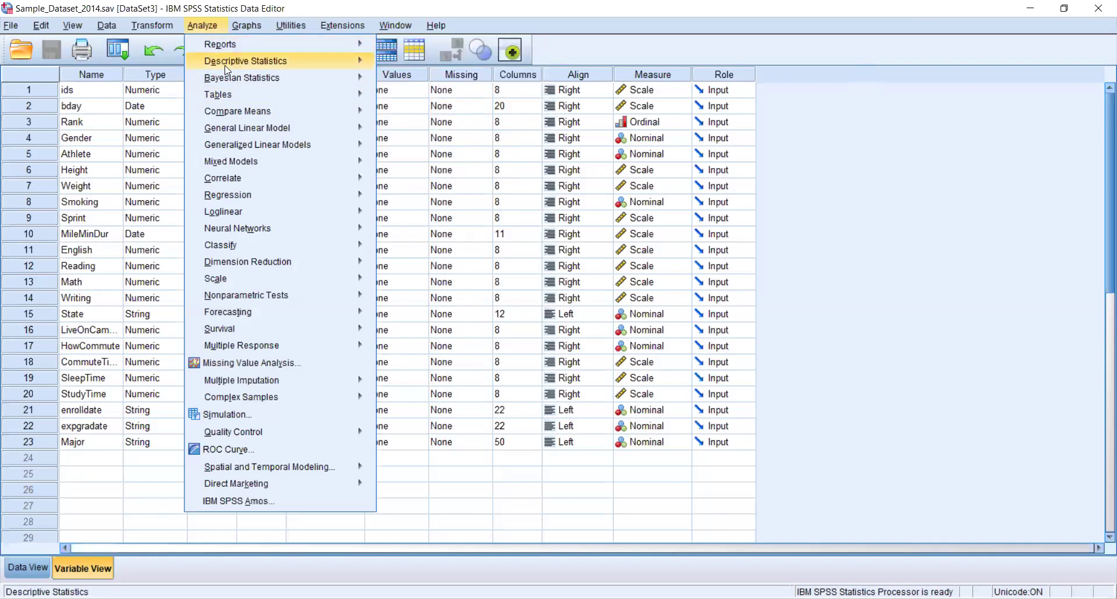
mouse_move(225, 91)
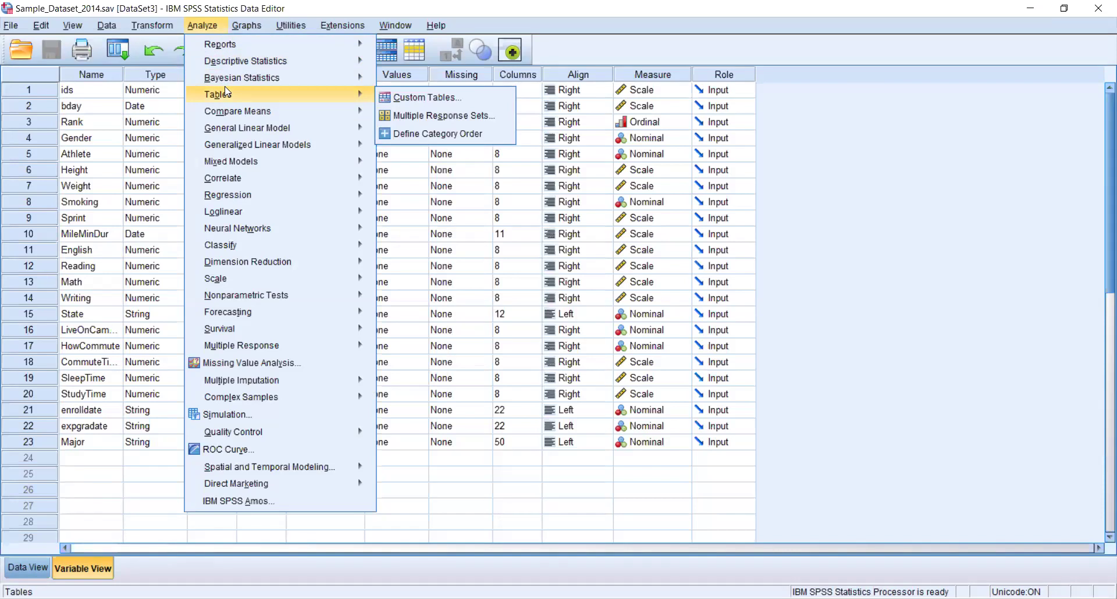
mouse_move(227, 112)
mouse_move(327, 110)
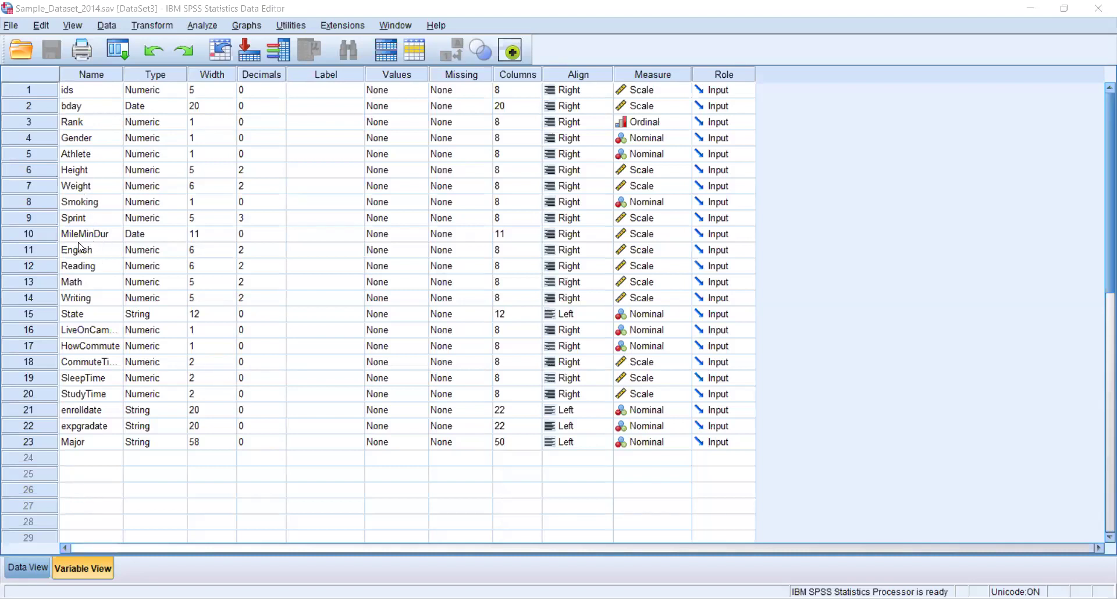
left_click(199, 26)
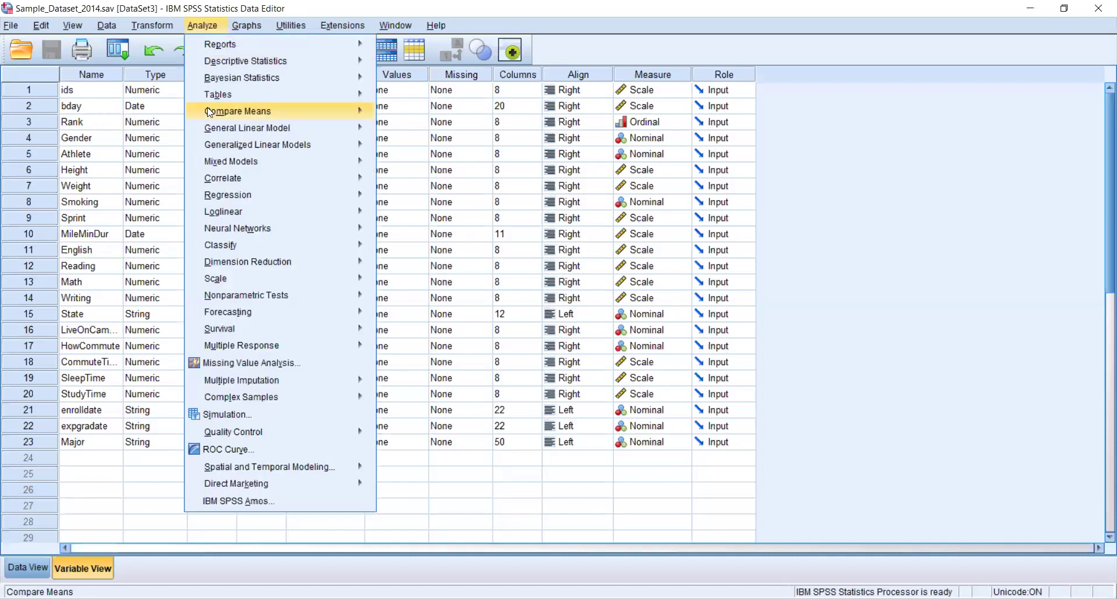
mouse_move(209, 111)
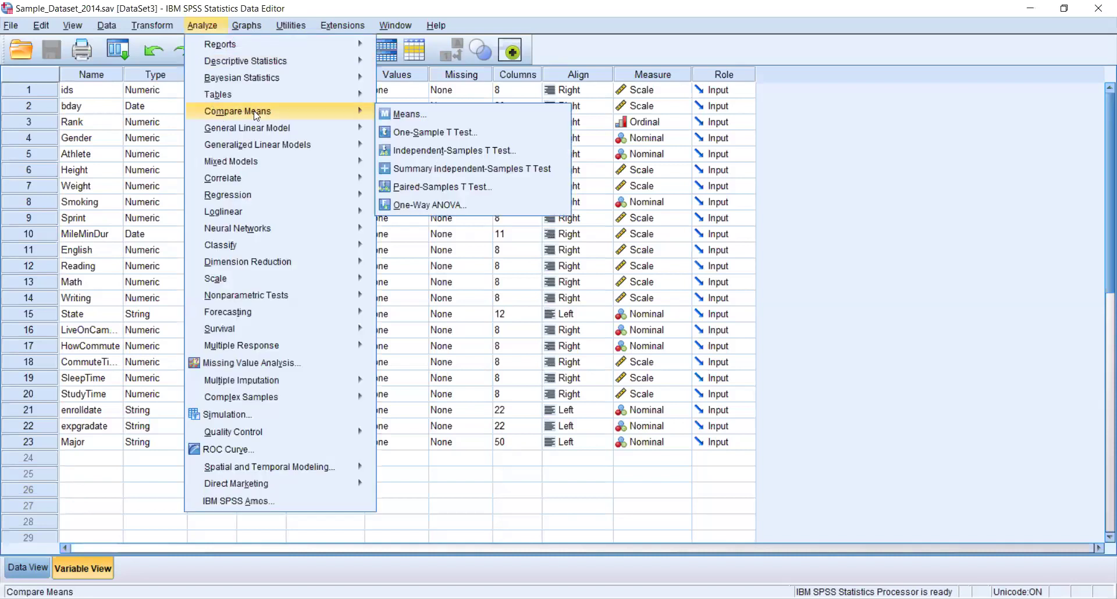
left_click(409, 133)
left_click(501, 314)
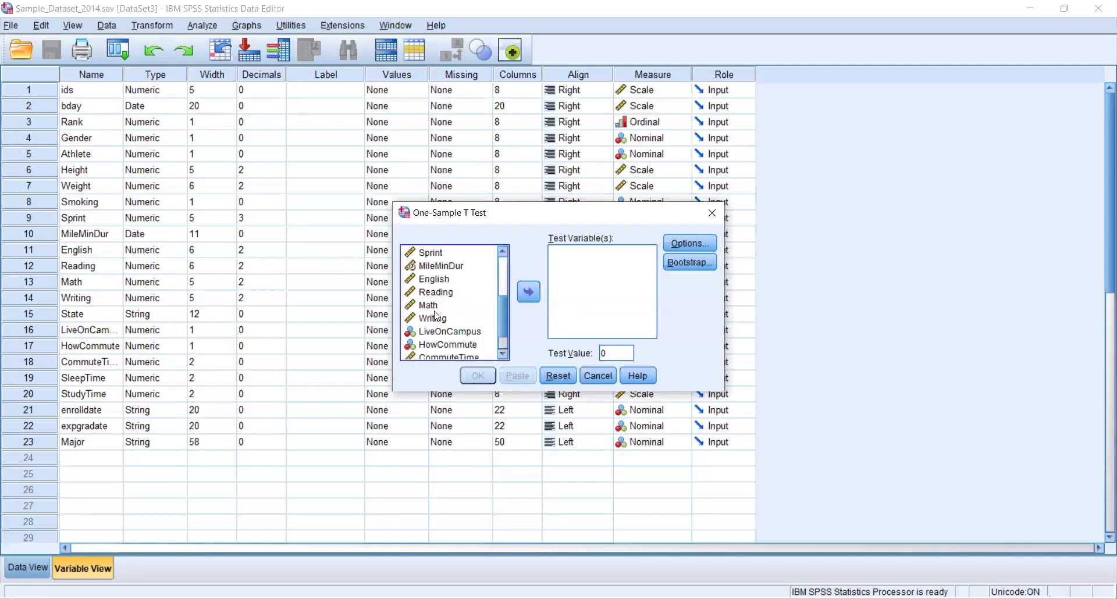
left_click(500, 288)
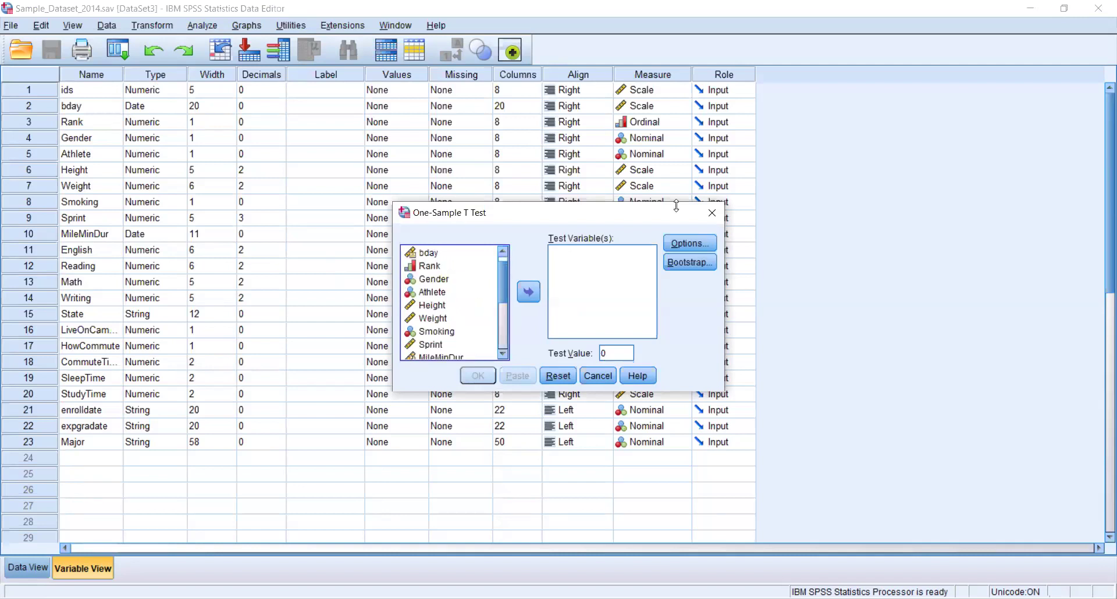
left_click(709, 215)
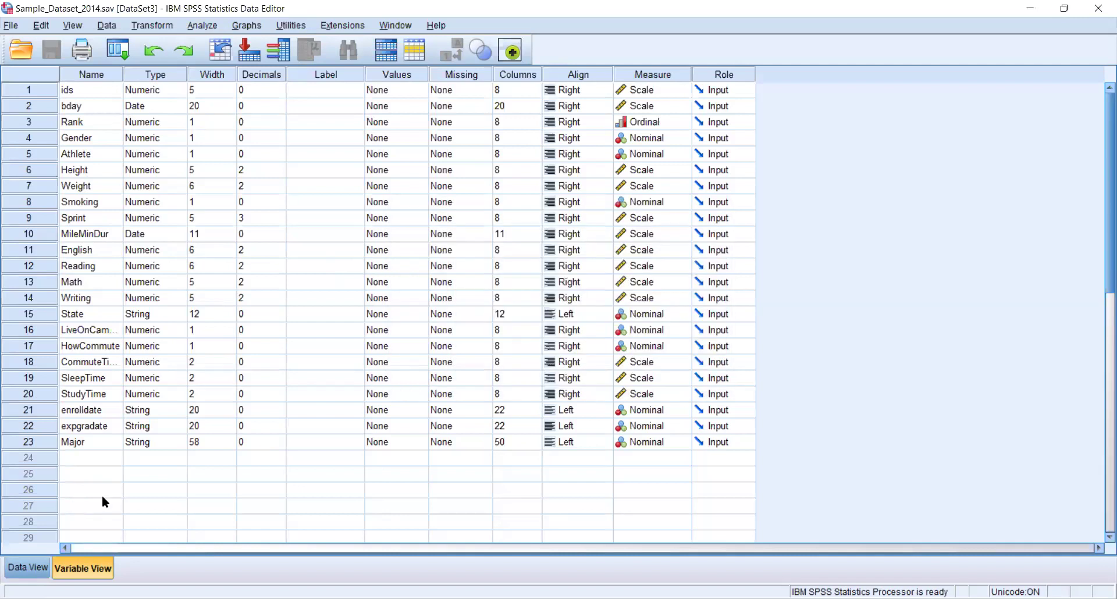
Step: Look at the Height column in the case data, and select the Height variable in the variable definitions
left_click(27, 568)
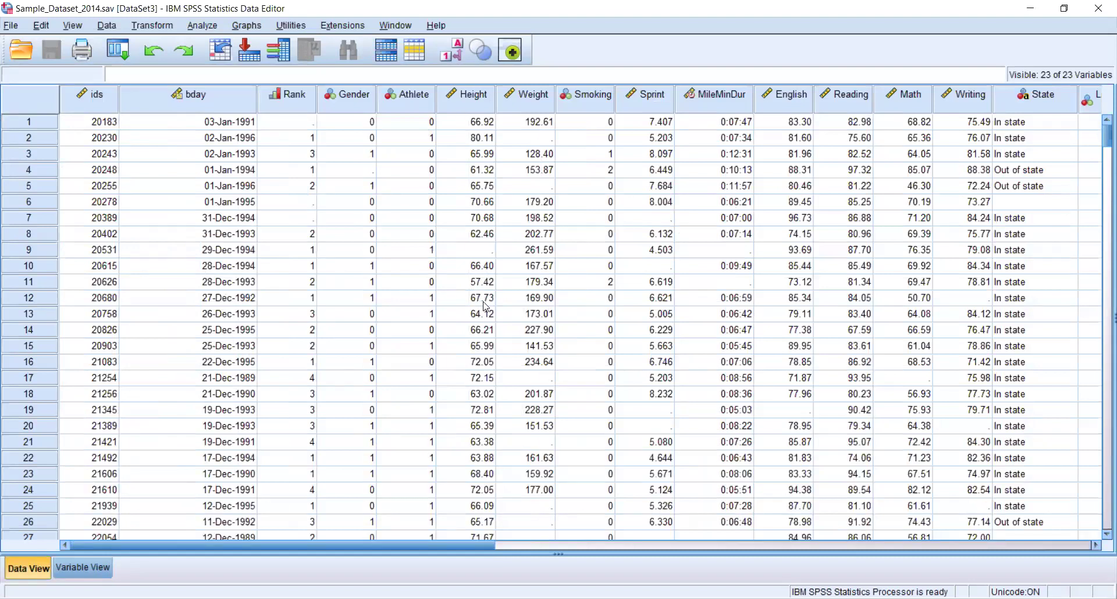
left_click(478, 102)
left_click(83, 568)
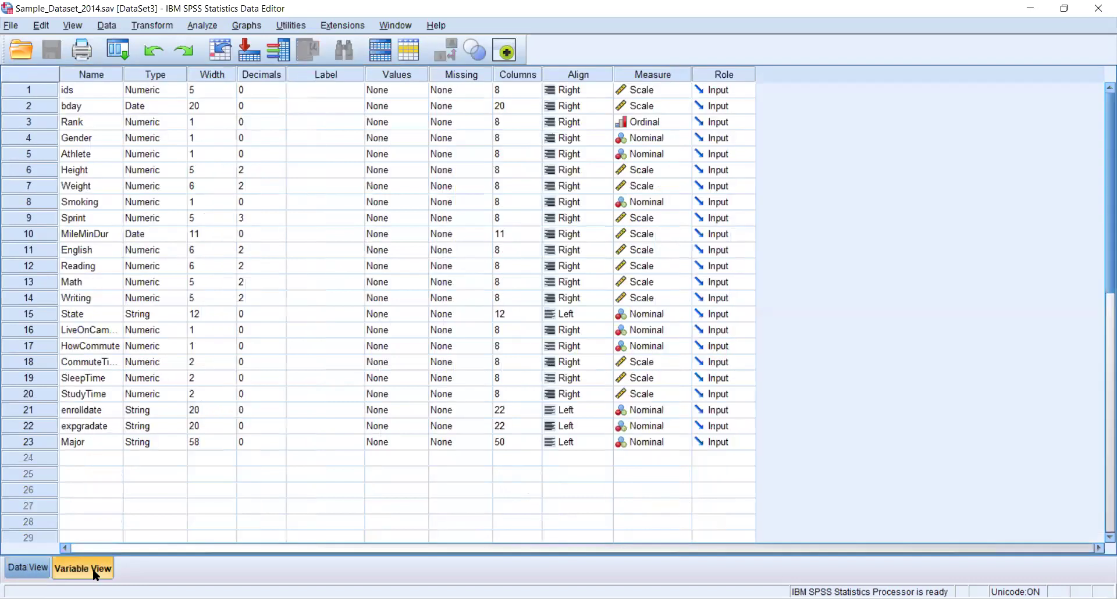
left_click(88, 170)
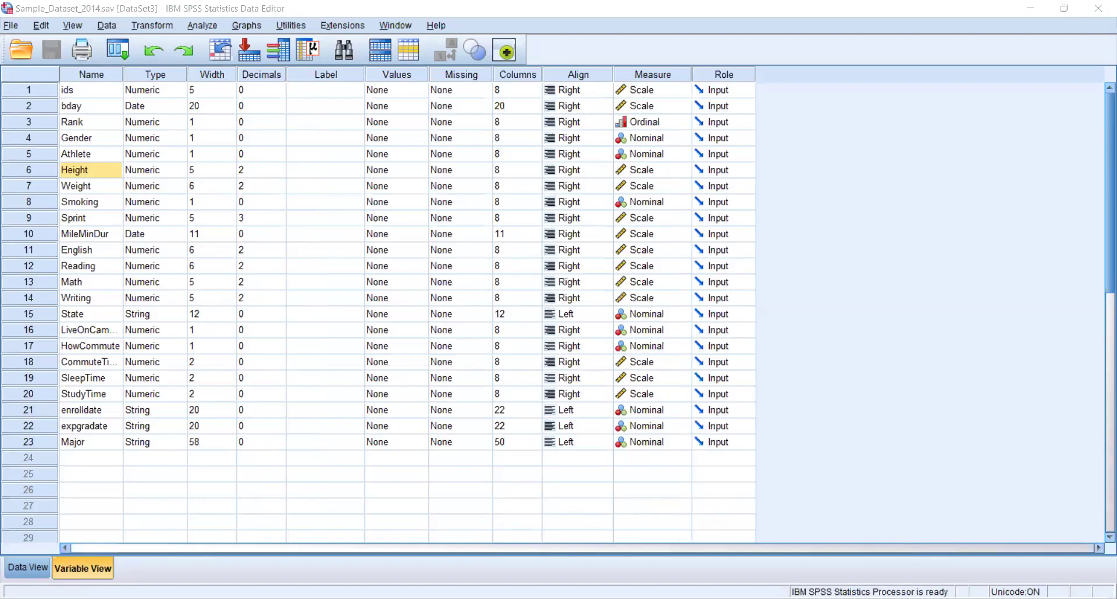
left_click(815, 60)
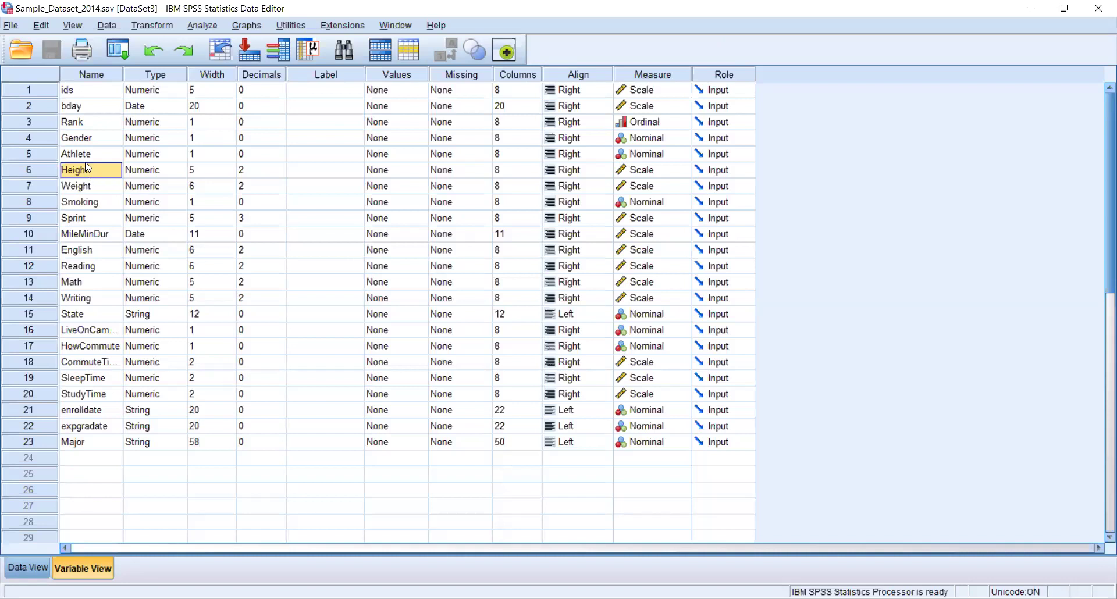
Step: Start a One-Sample T Test and add Height as the test variable
left_click(205, 26)
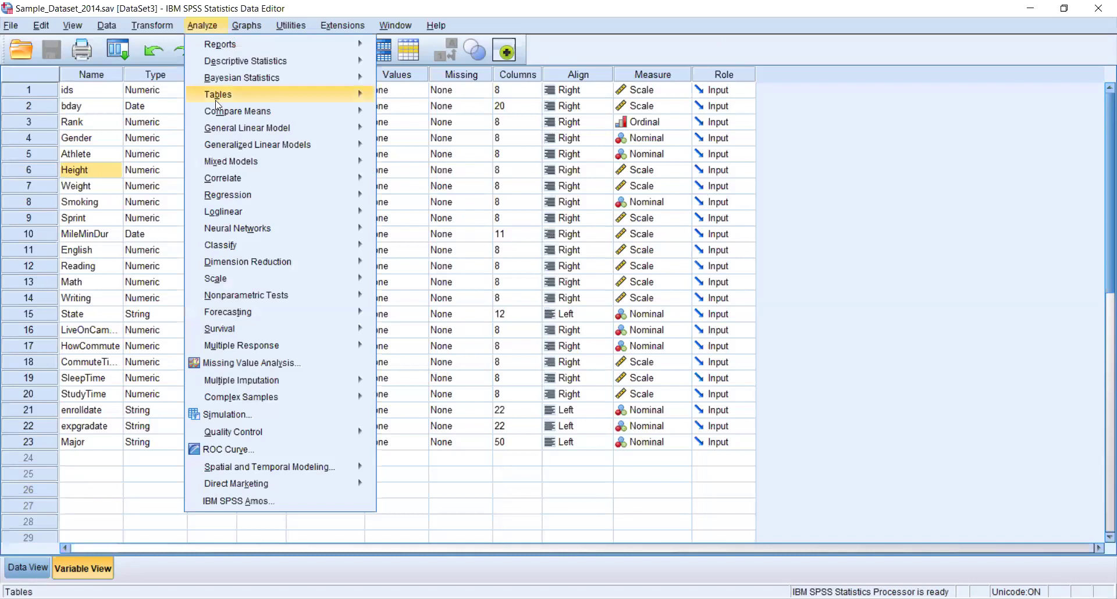
mouse_move(254, 117)
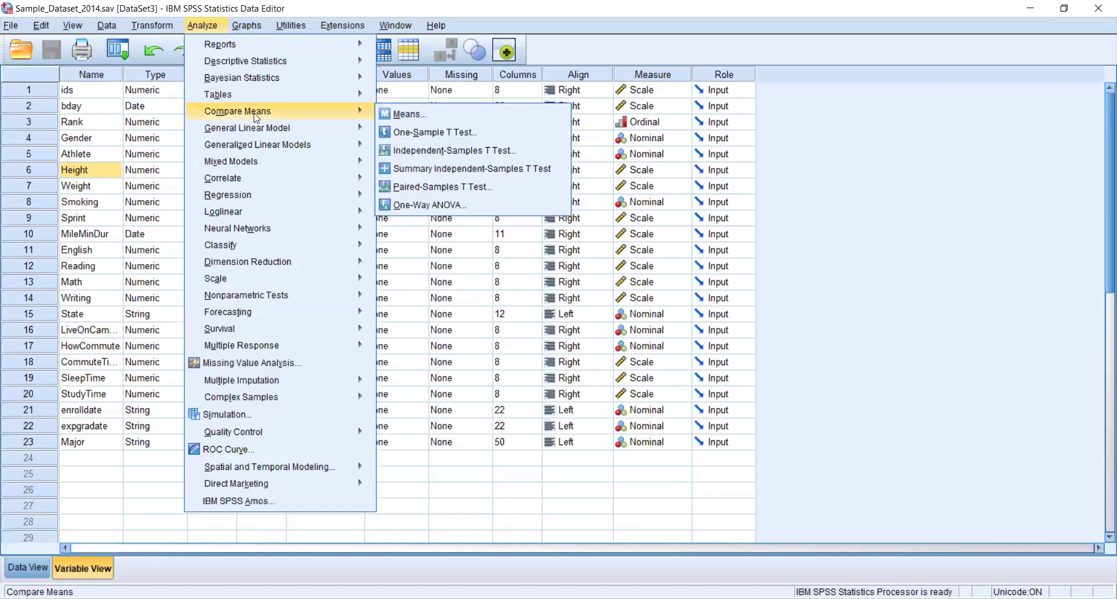
left_click(411, 133)
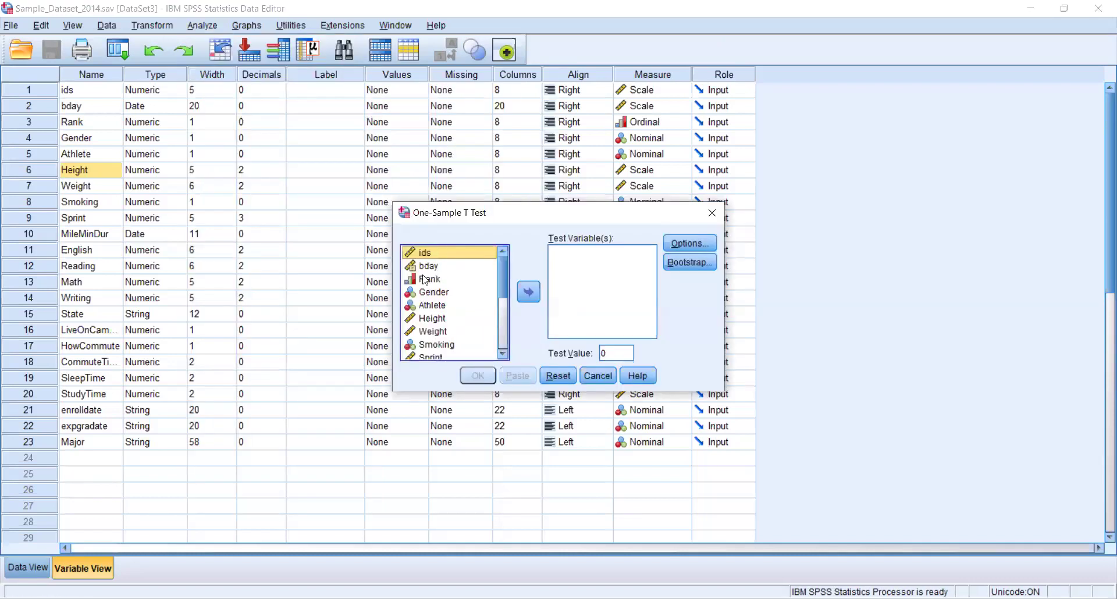
scroll(504, 293, "down", 1)
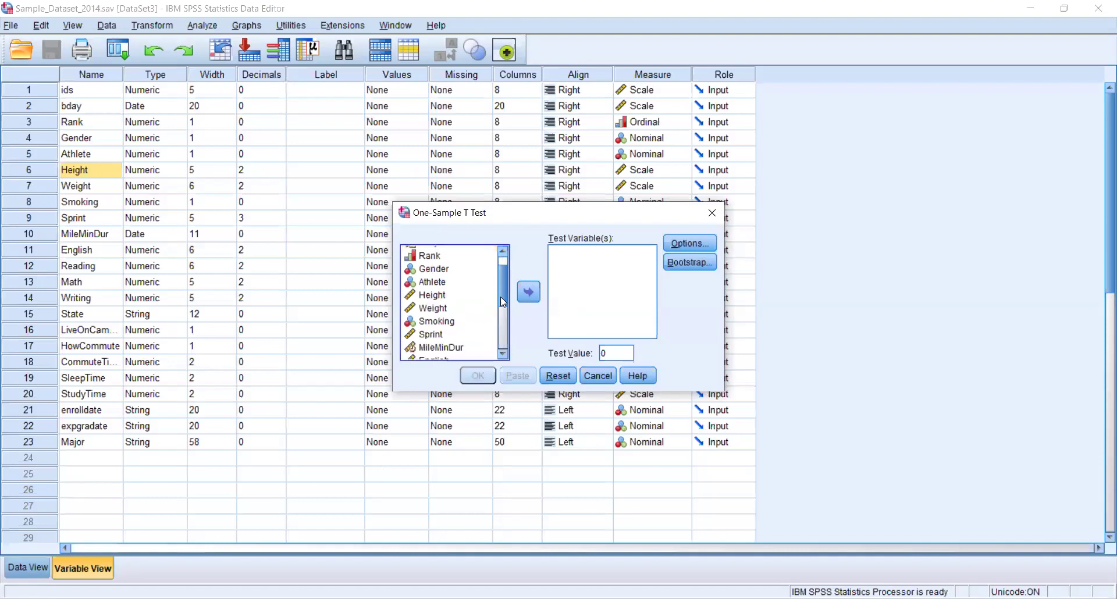
left_click(432, 292)
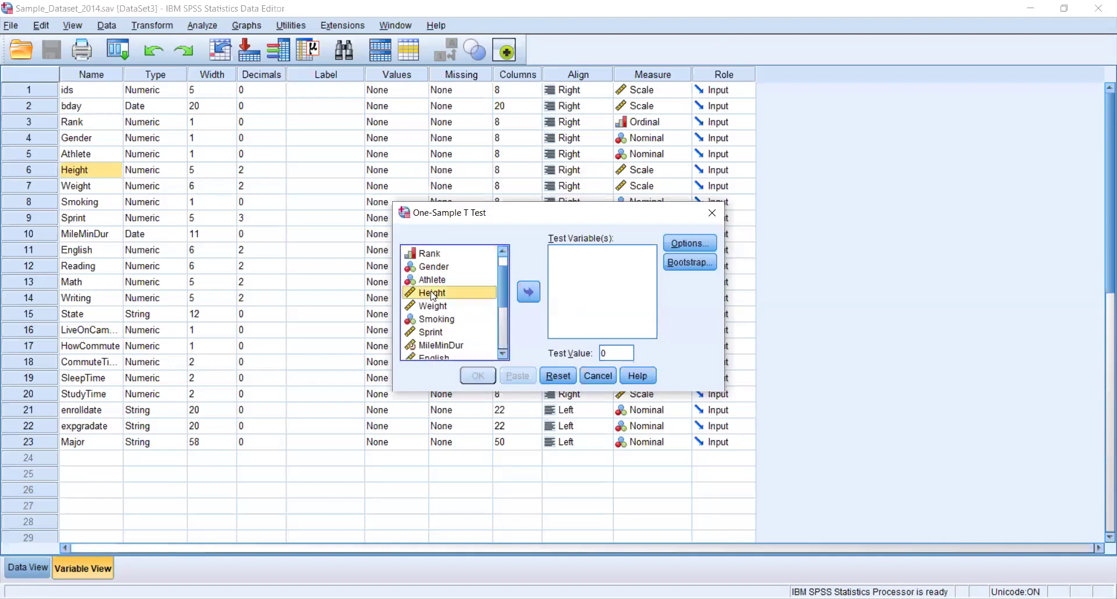
left_click(527, 291)
Step: Set the test value to 60 and run the test with the 95% confidence interval option
double_click(610, 355)
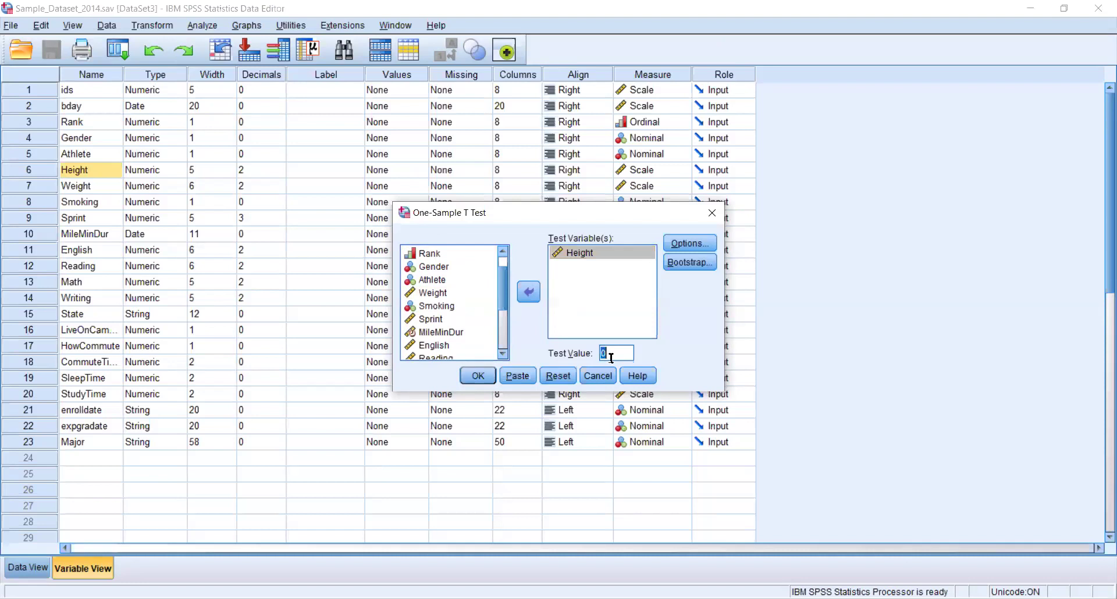
key("BackSpace")
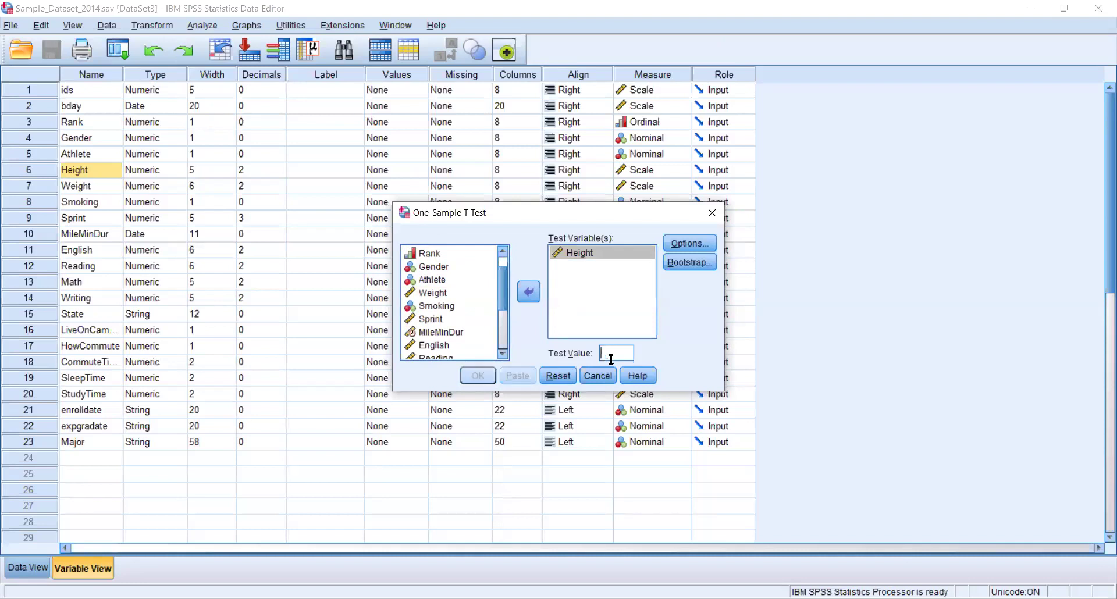
type("60")
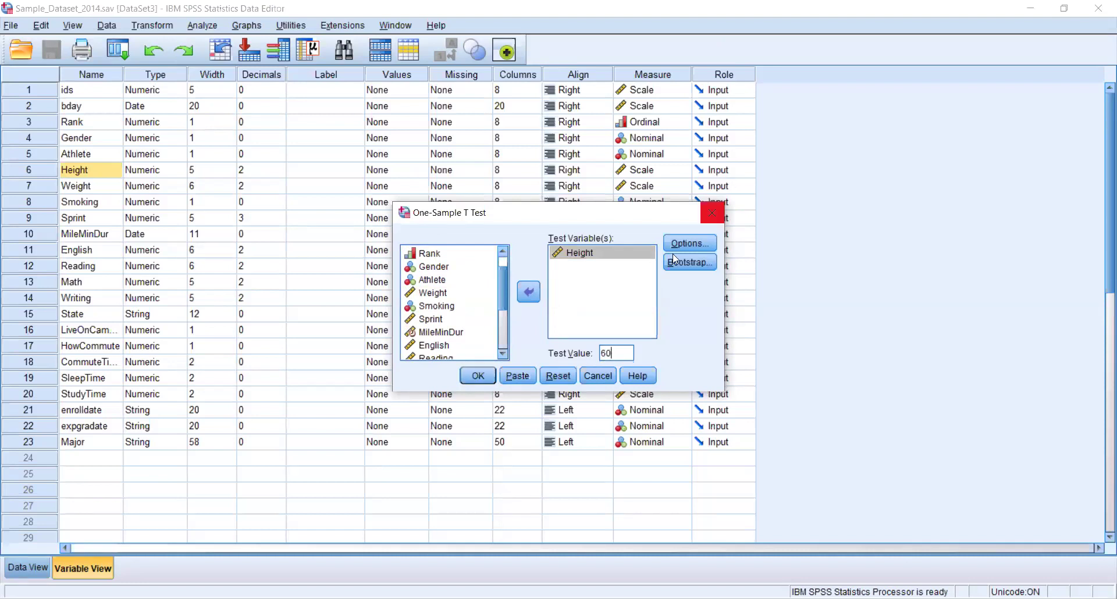
left_click(685, 243)
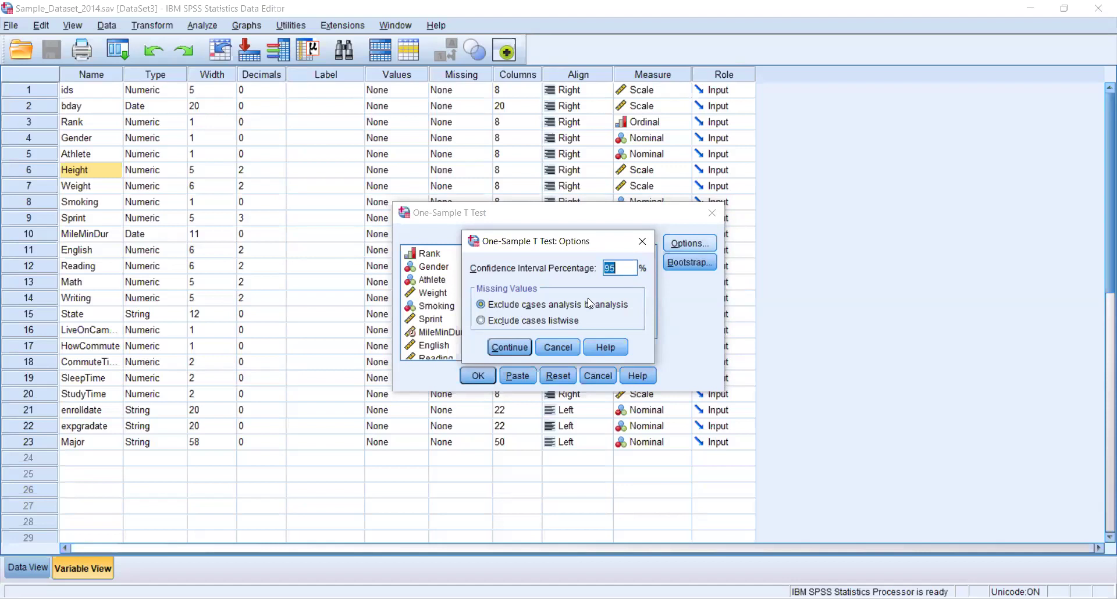
left_click(511, 348)
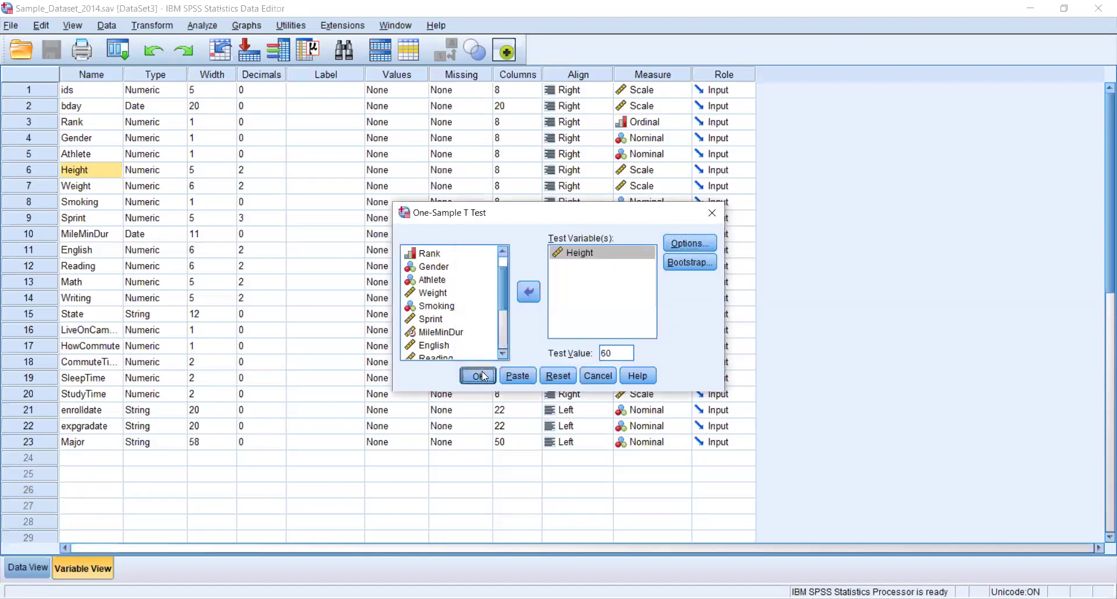
left_click(480, 376)
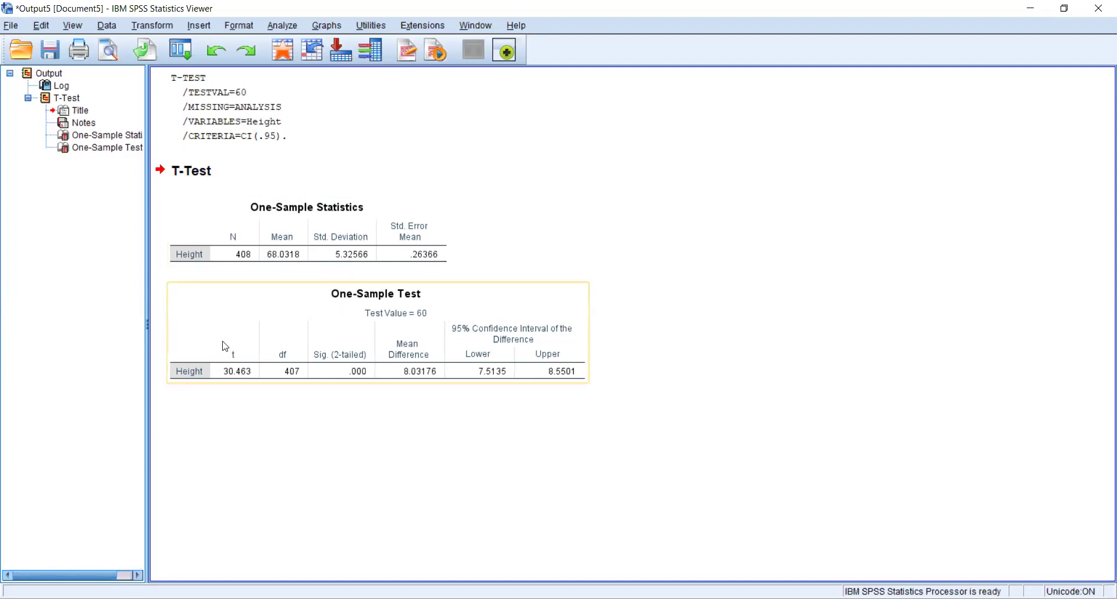
Step: Select the One-Sample Test table in the output and examine the t value for Height
left_click_drag(225, 345, 227, 387)
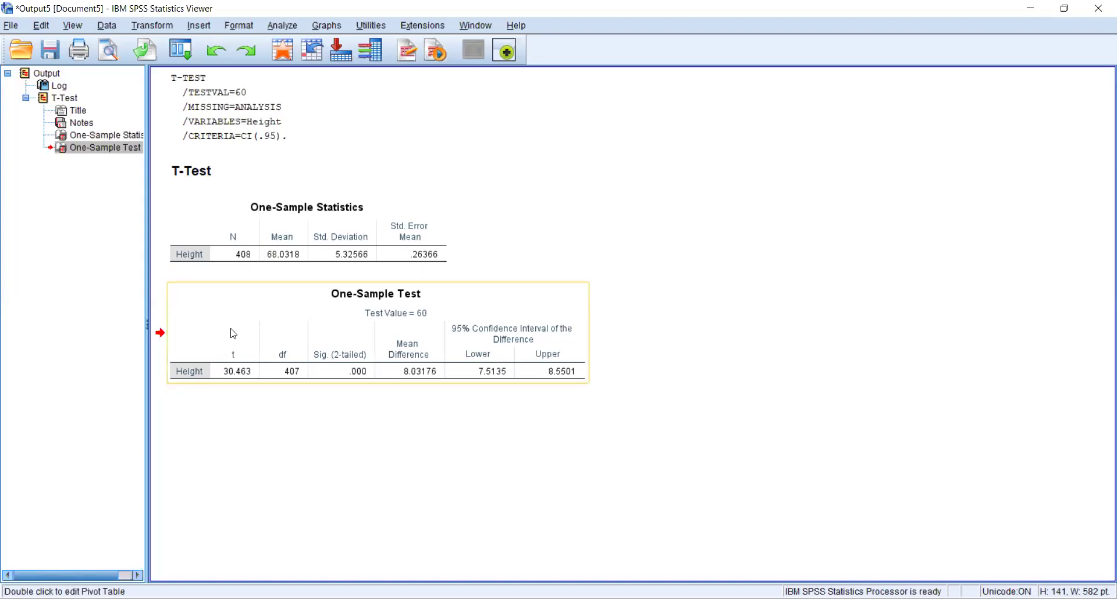
left_click_drag(242, 369, 239, 368)
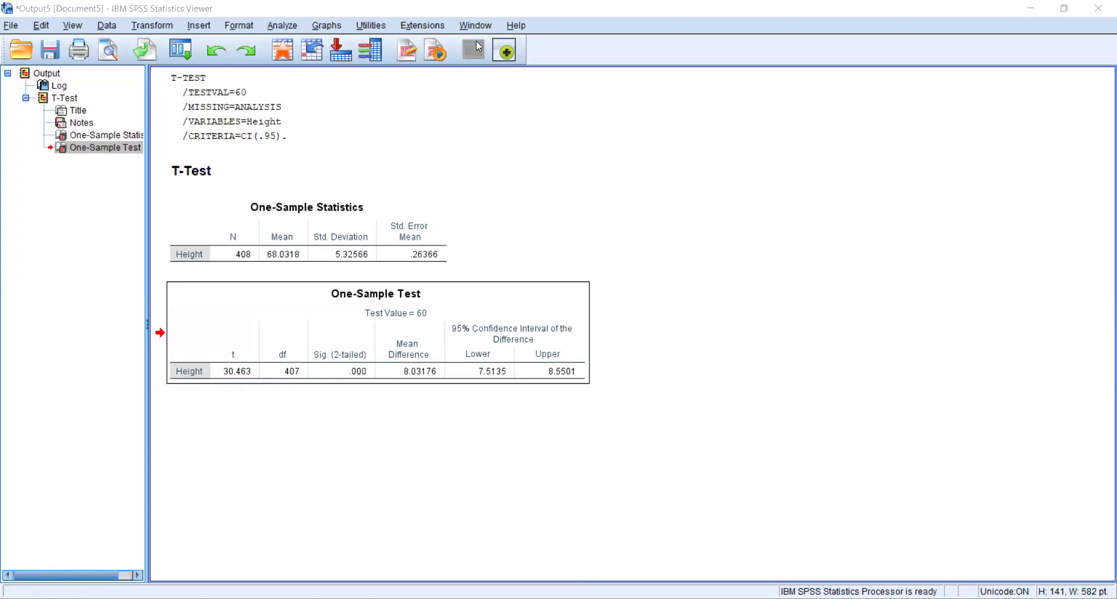
left_click(825, 60)
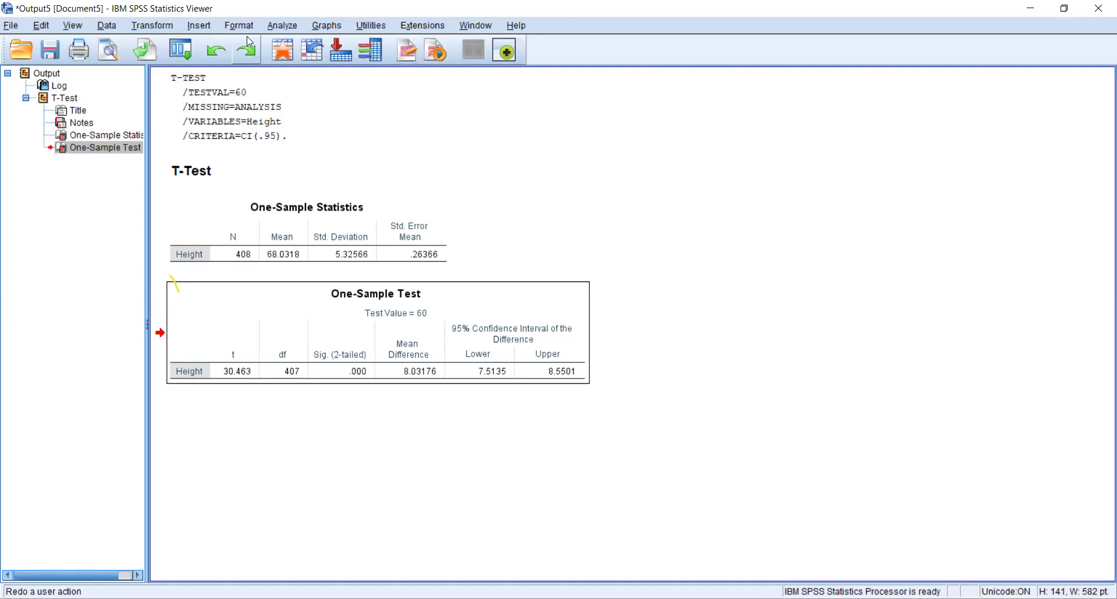
left_click(283, 29)
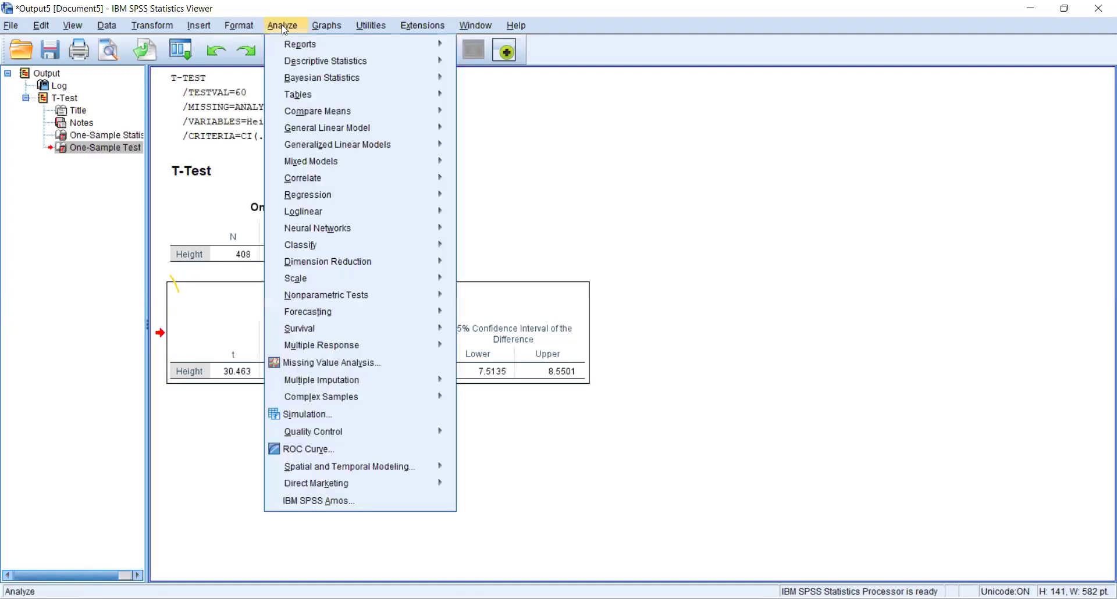
mouse_move(305, 114)
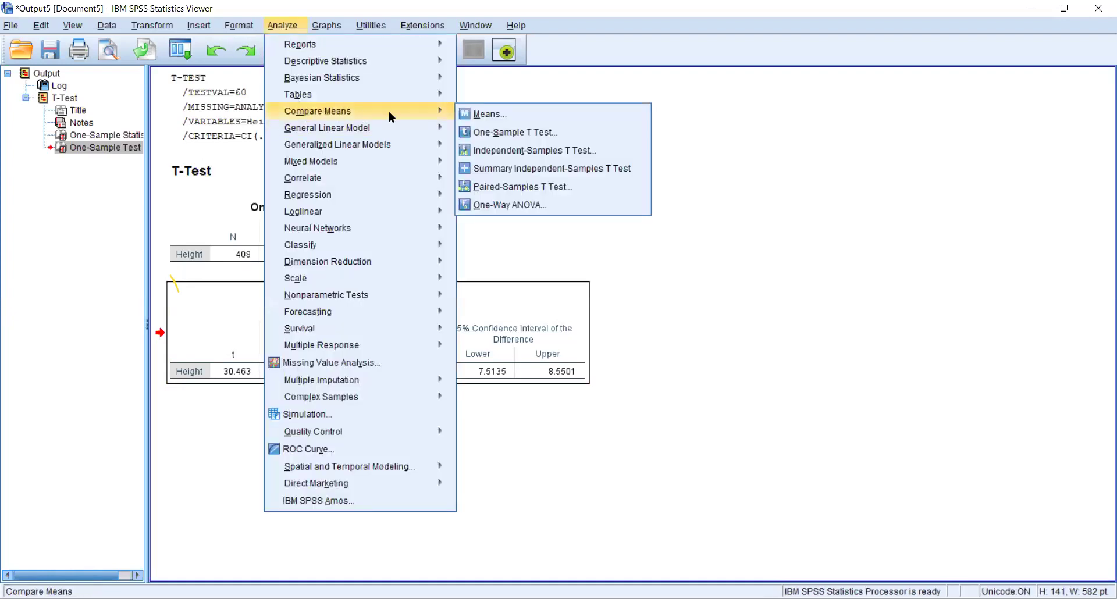
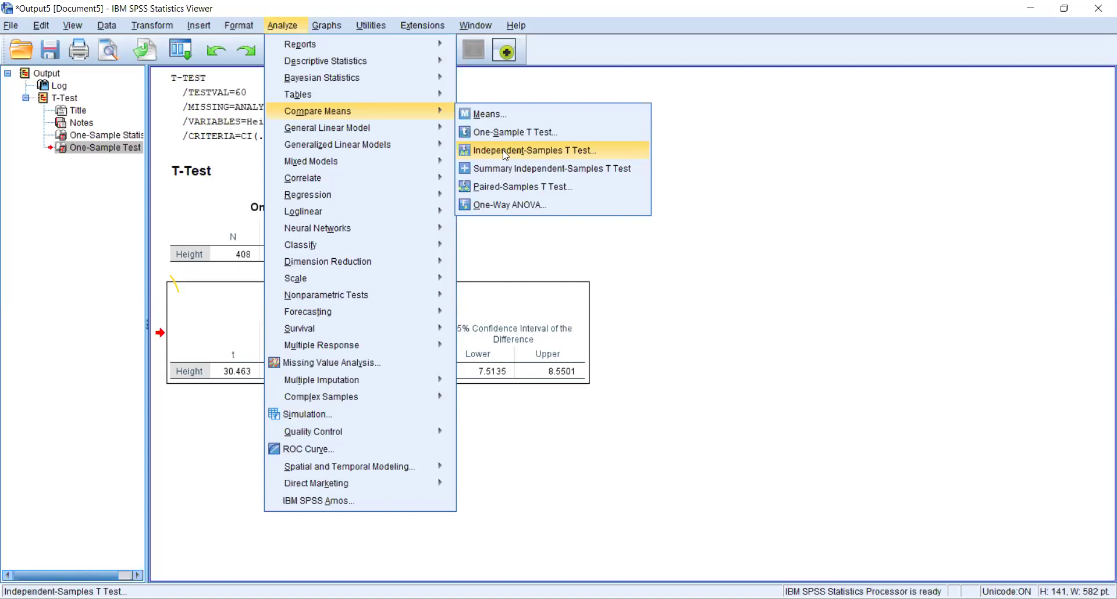
left_click(696, 174)
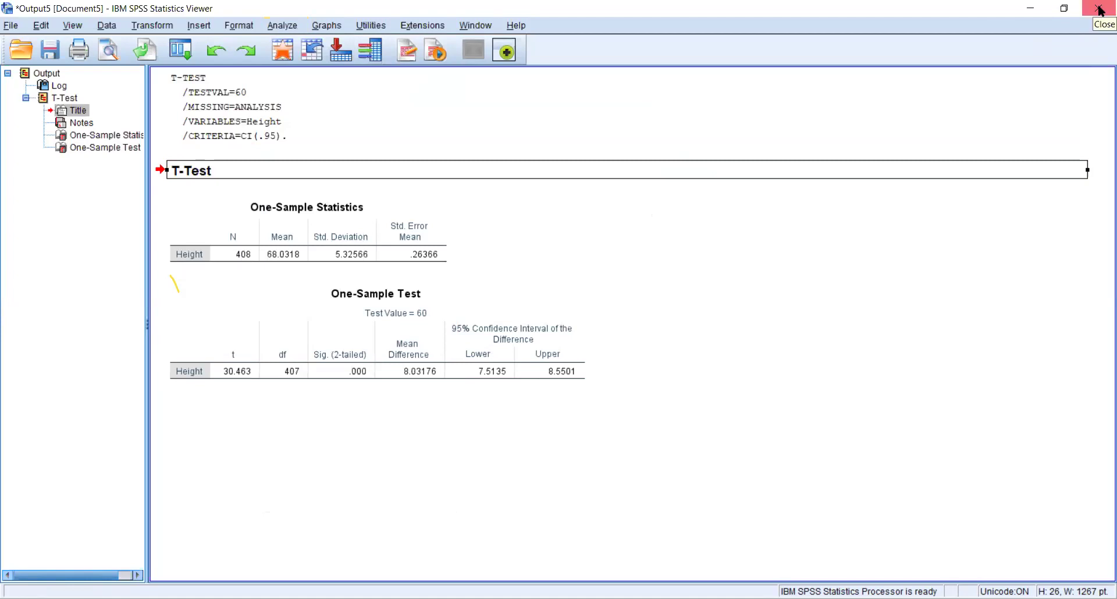
left_click(1022, 13)
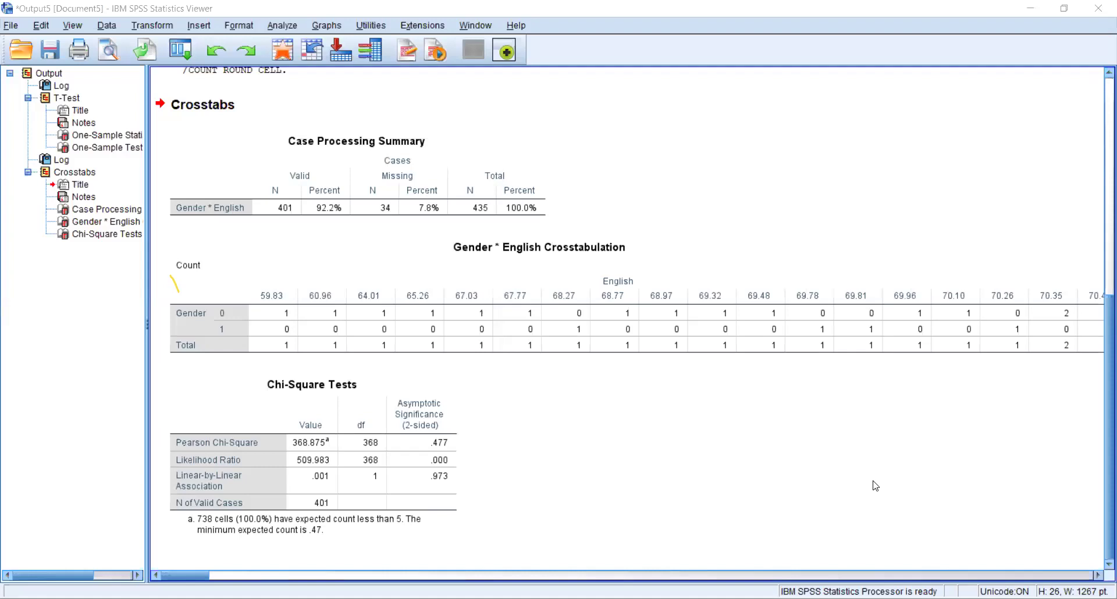
Step: Examine the Crosstabs output for Gender by English, including the chi-square tests and the further columns of the crosstabulation
scroll(875, 486, "up", 3)
scroll(876, 486, "down", 3)
scroll(876, 486, "up", 6)
scroll(876, 486, "down", 3)
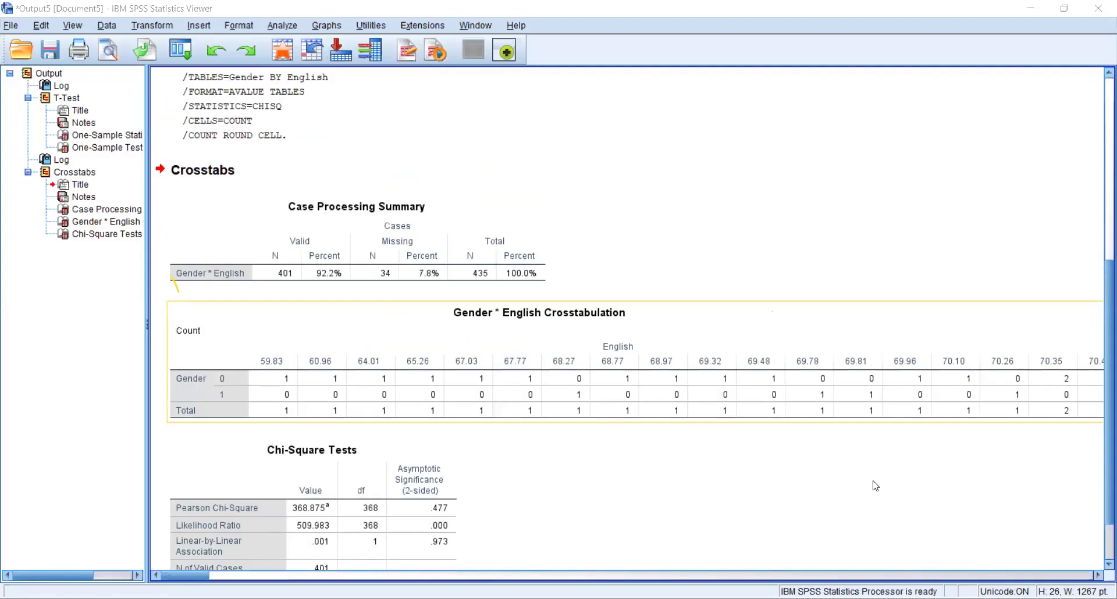
left_click(177, 175)
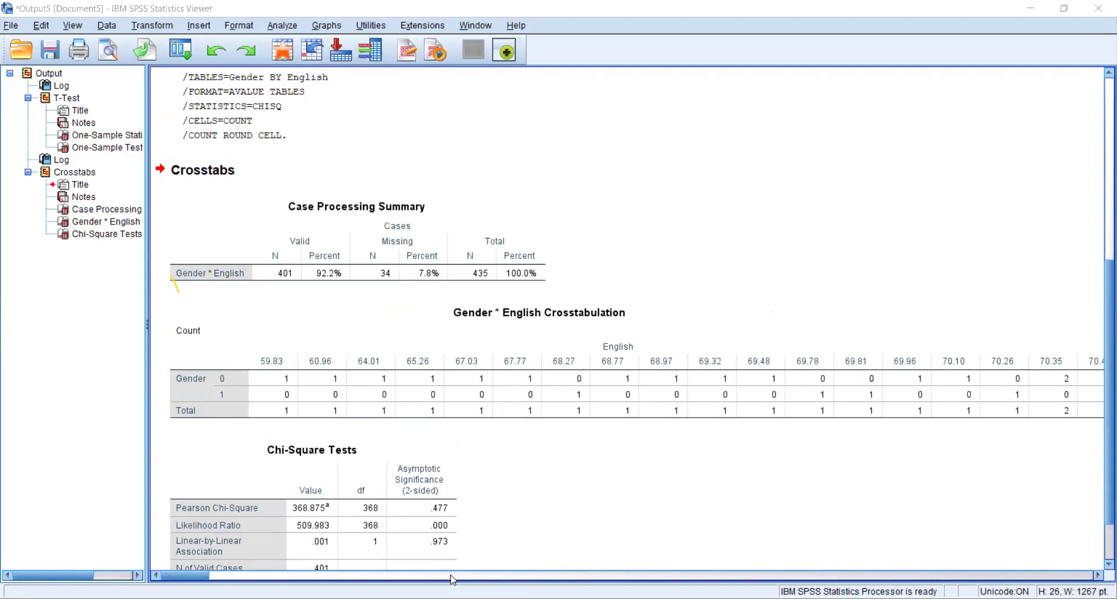
left_click(557, 573)
scroll(755, 426, "down", 3)
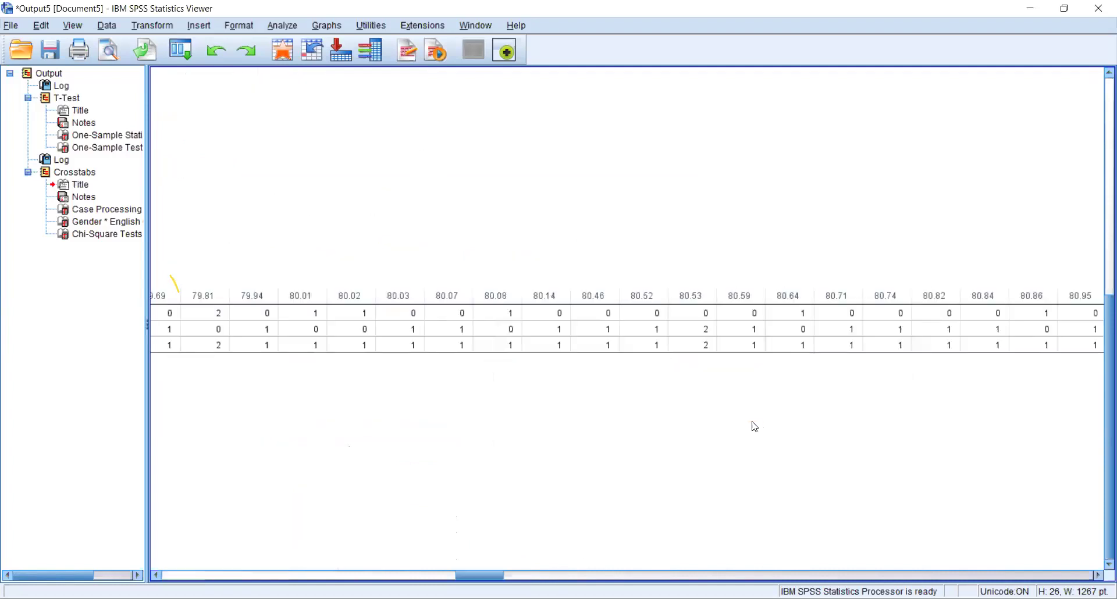
Step: Review the Chi-Square Tests table and follow the Gender by English crosstabulation across to its Total column and back to the start
left_click_drag(480, 576, 185, 576)
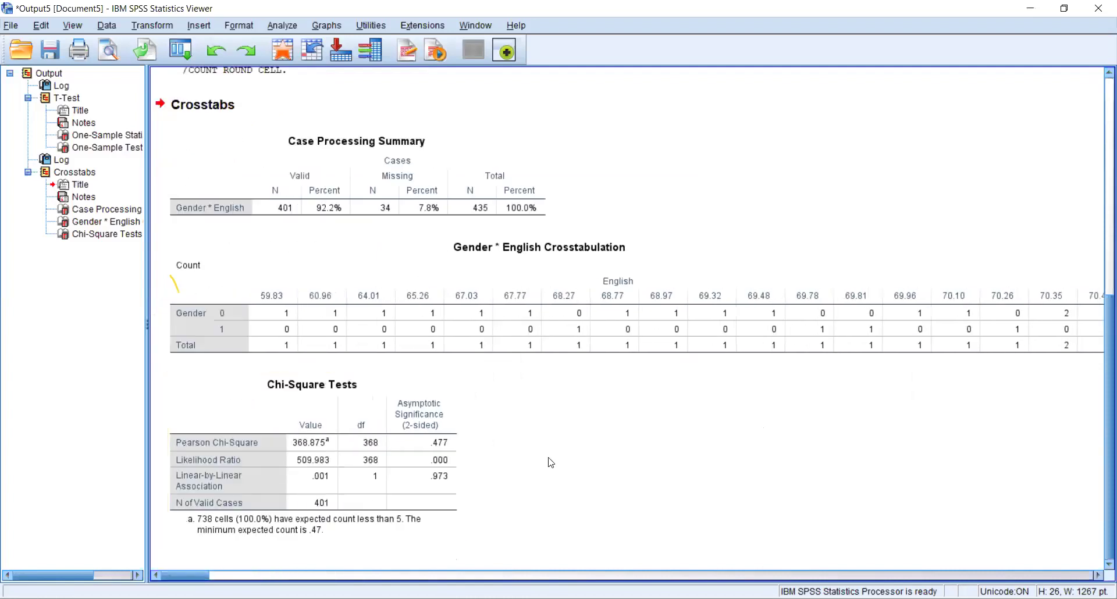
left_click(301, 427)
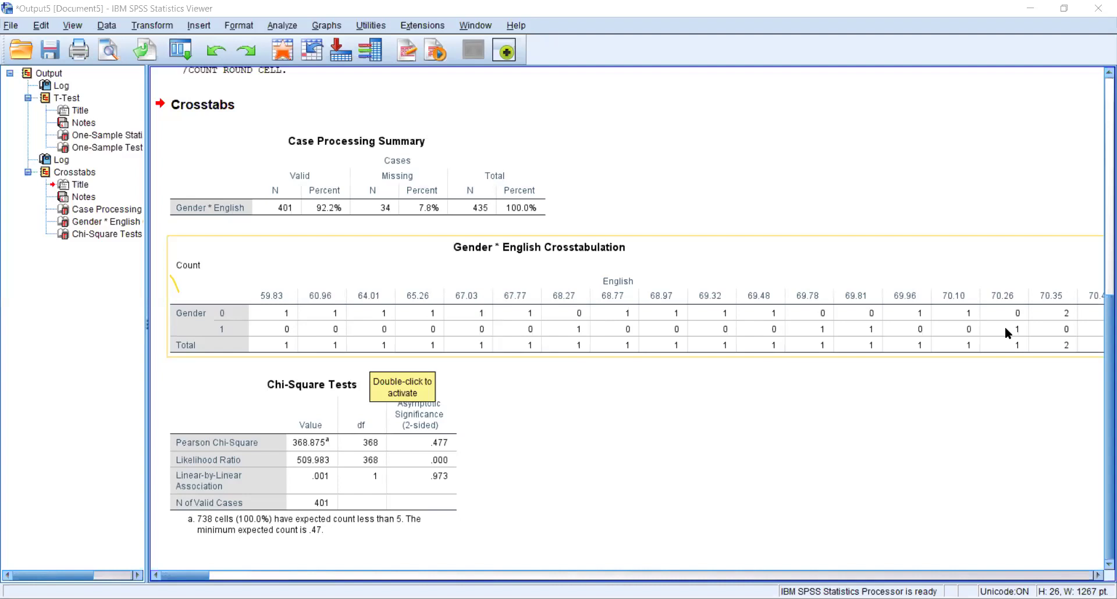
left_click(774, 581)
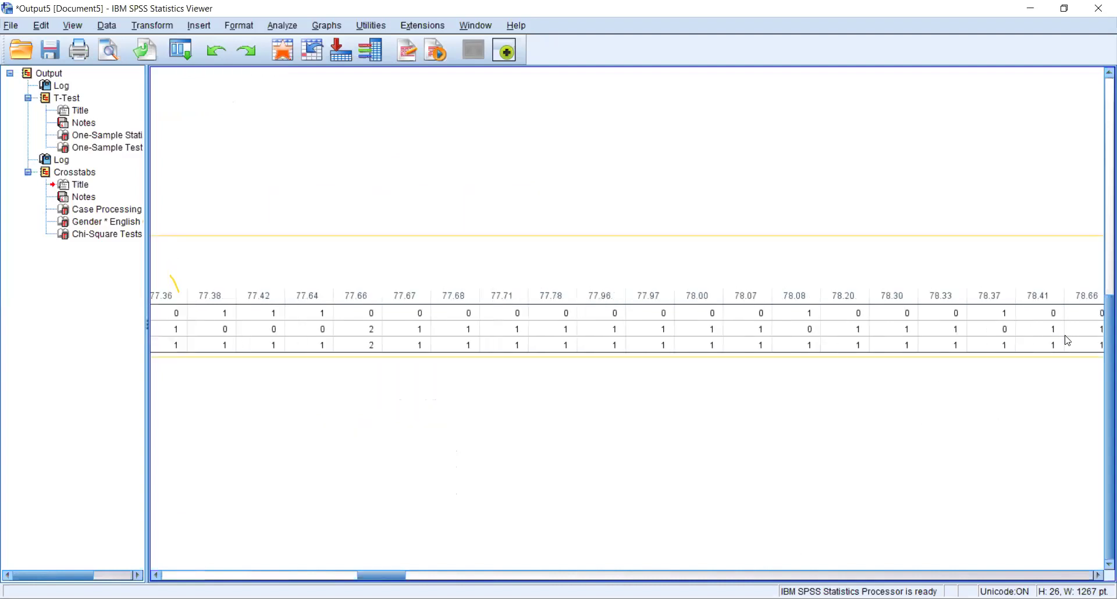
left_click_drag(381, 575, 1100, 522)
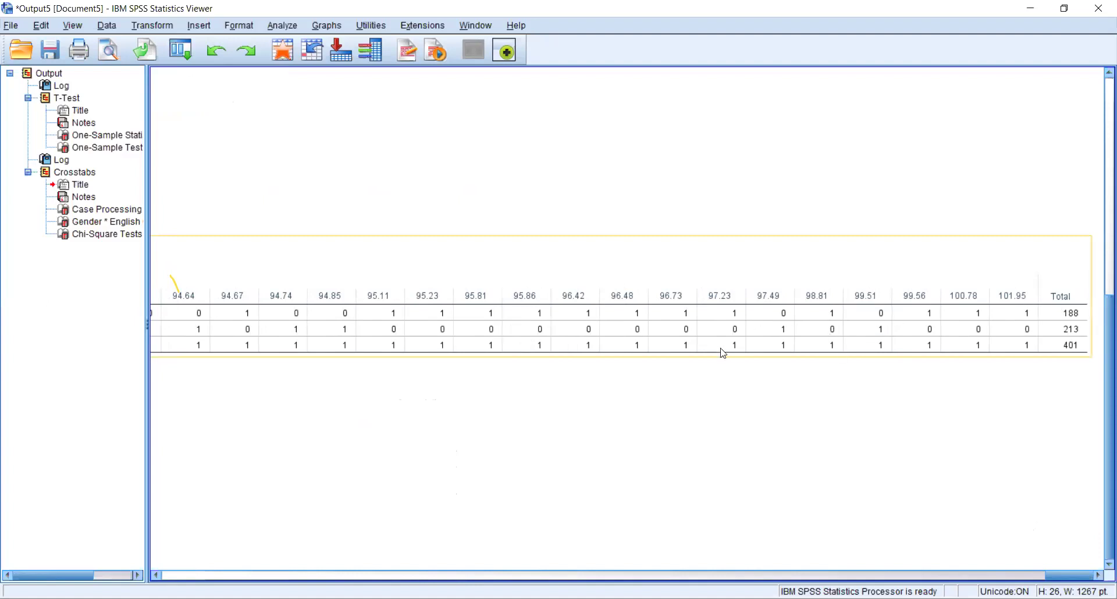
left_click_drag(1070, 575, 35, 539)
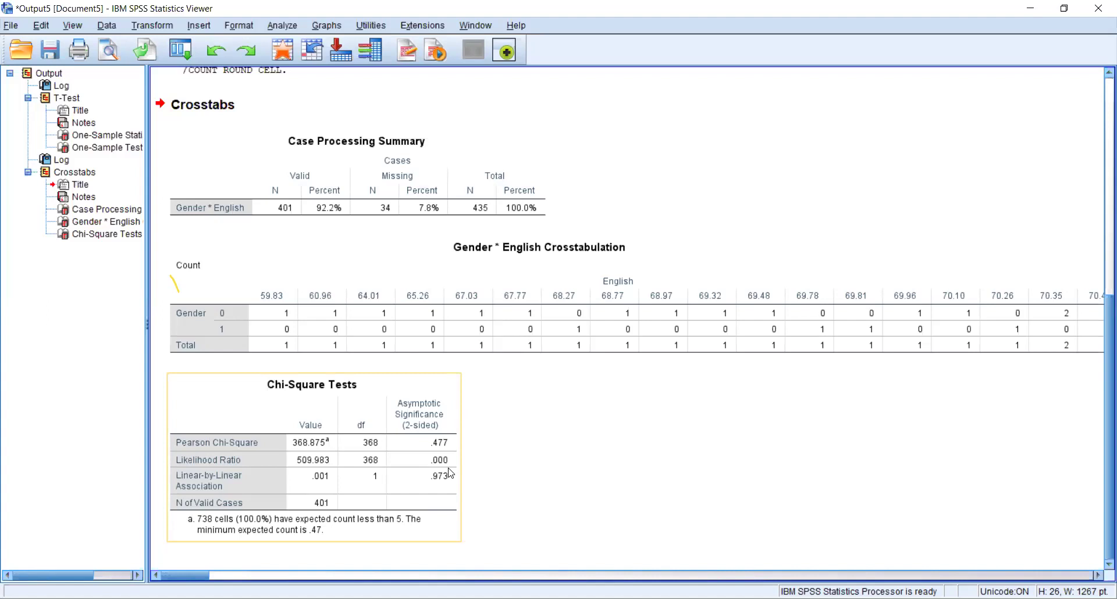
Step: Close the output viewer window holding the T-Test and Crosstabs results
left_click(497, 210)
left_click(543, 68)
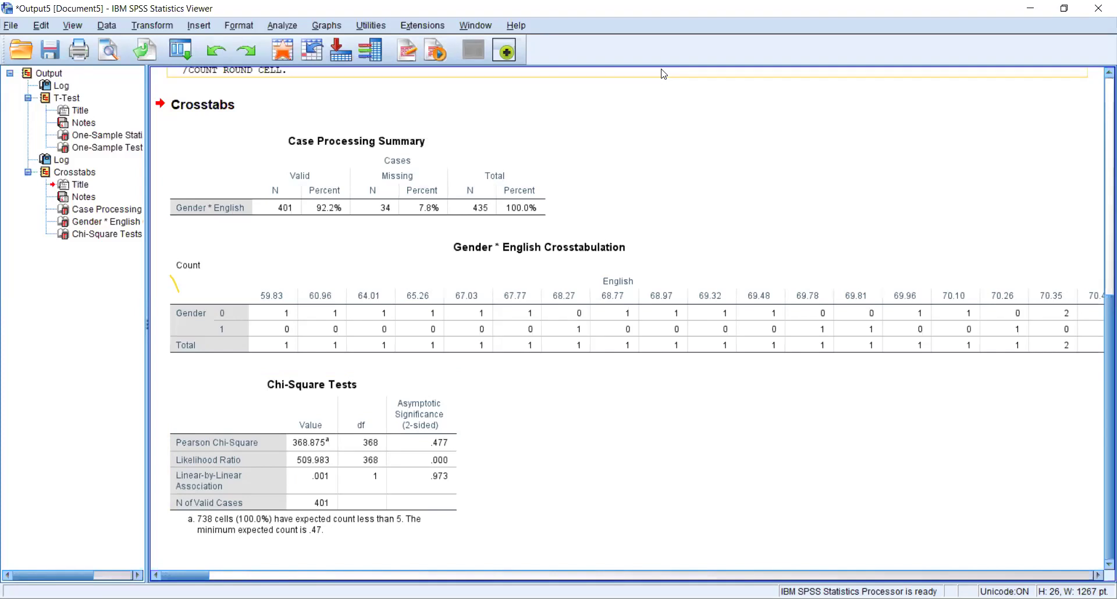
key("alt+F4")
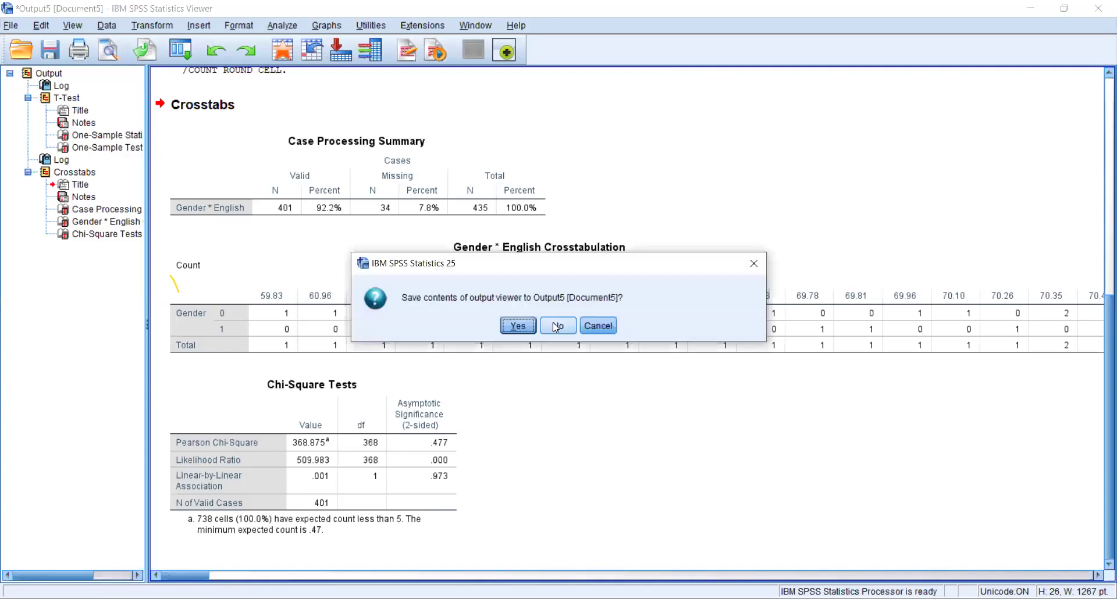